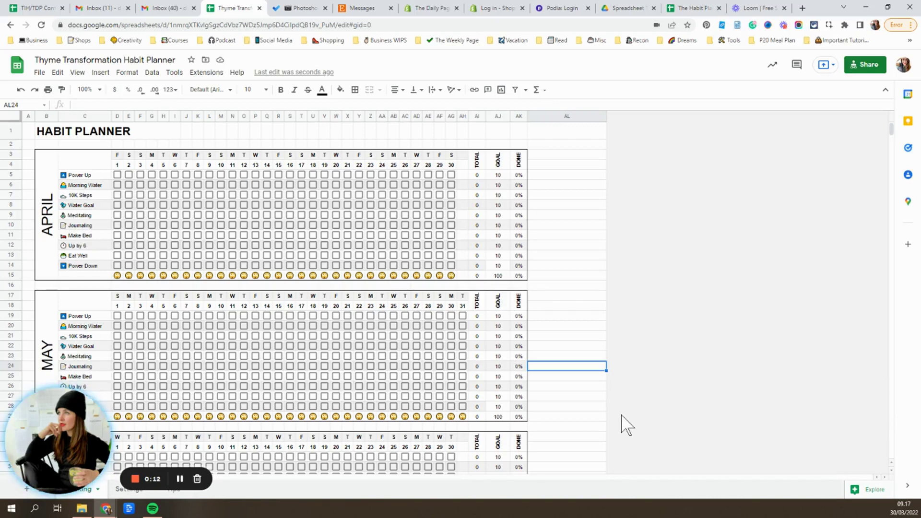
Step: Bring the incognito Chrome window showing the Copy document page for the Thyme Transformation Habit Planner forward
{"action": "mouse_move", "coordinate": [105, 504]}
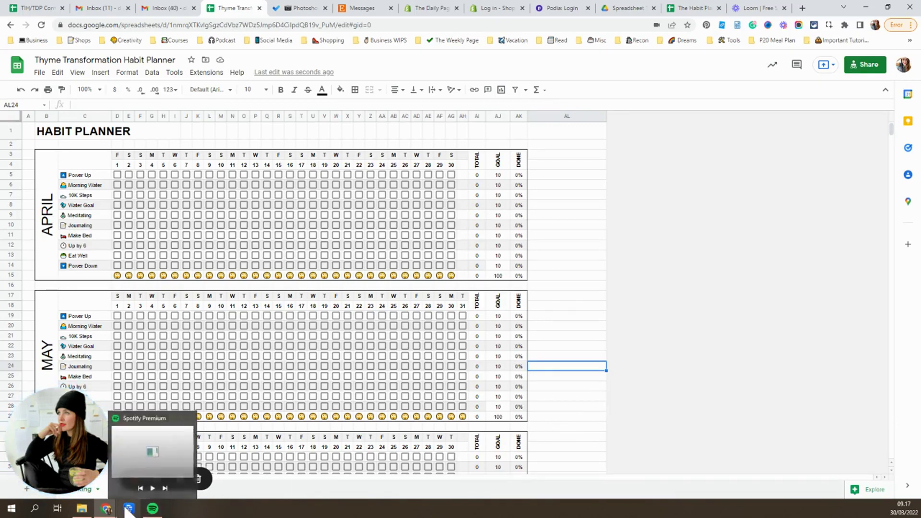
{"action": "left_click", "coordinate": [244, 467]}
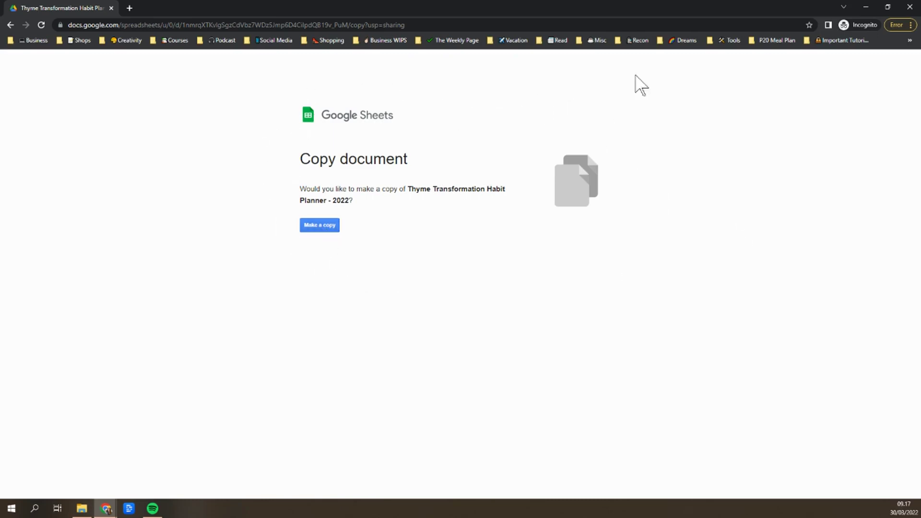
{"action": "left_click", "coordinate": [866, 7]}
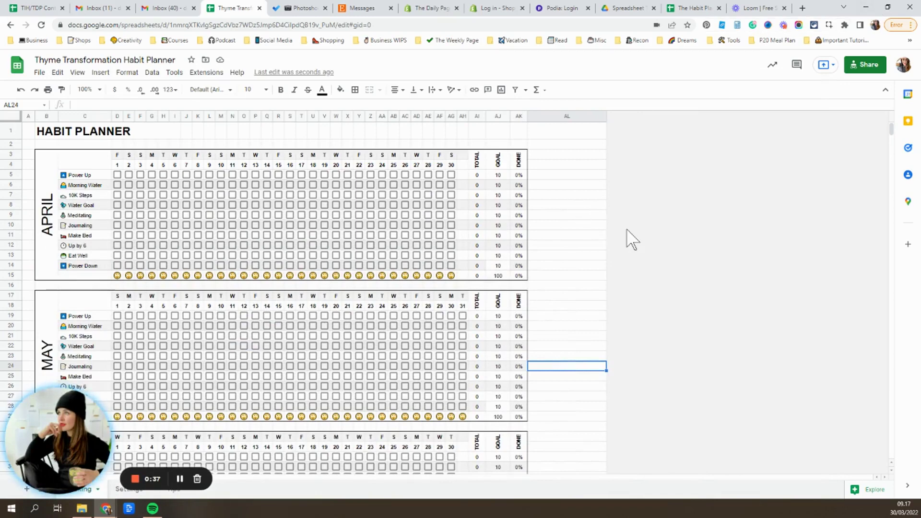
{"action": "left_click", "coordinate": [602, 225]}
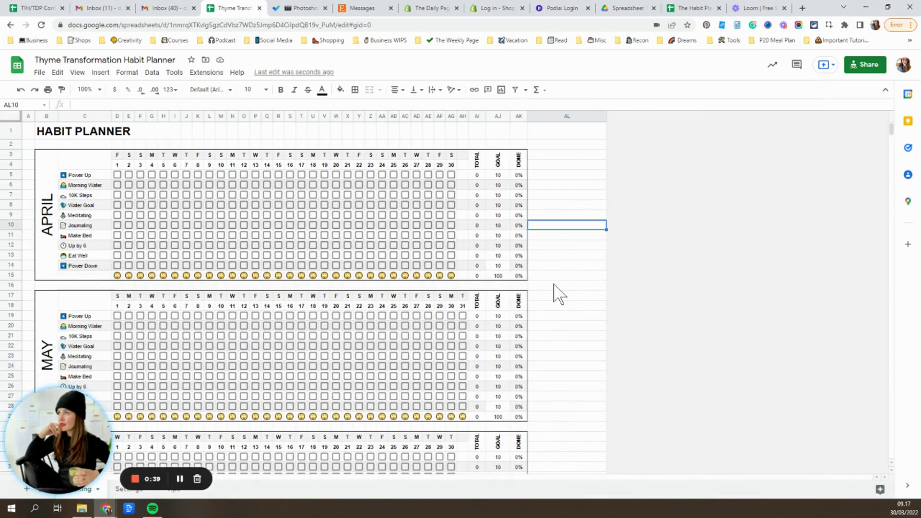
{"action": "mouse_move", "coordinate": [105, 490]}
{"action": "left_click", "coordinate": [174, 495]}
{"action": "left_click_drag", "start_coordinate": [498, 175], "coordinate": [498, 266]}
{"action": "left_click", "coordinate": [572, 236]}
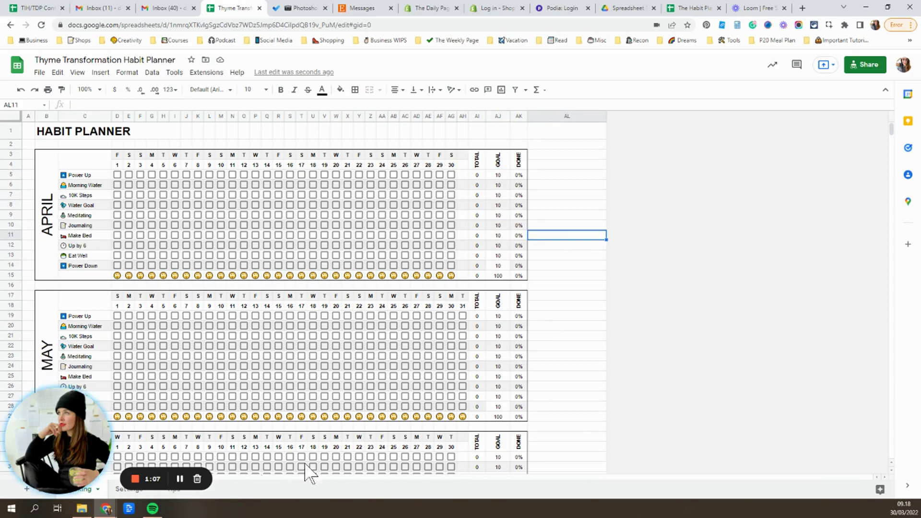
Step: On the Settings sheet, change the 10K Steps habit in B5 to 15K Steps
{"action": "left_click", "coordinate": [121, 494]}
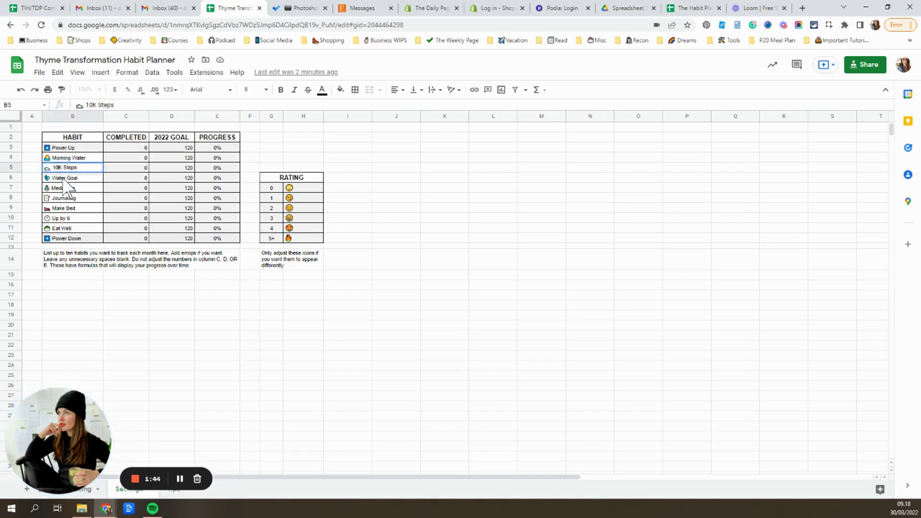
{"action": "key", "text": "BackSpace"}
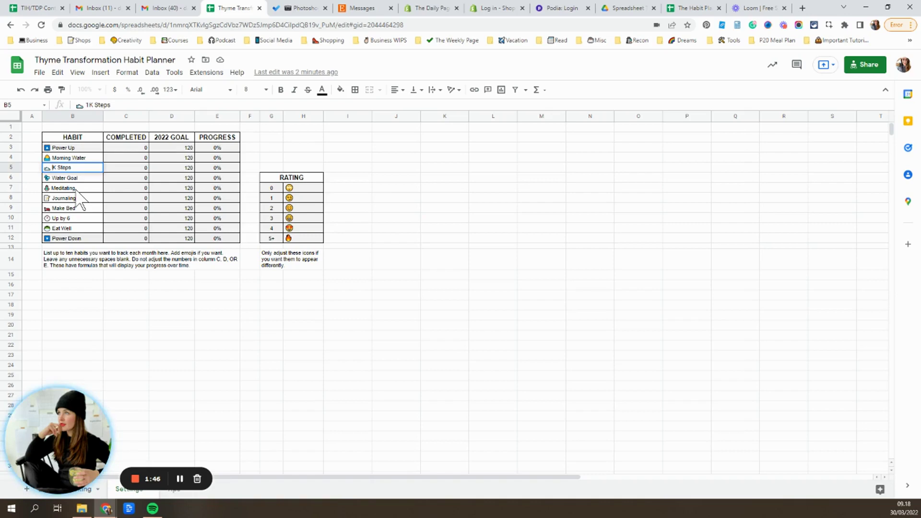
{"action": "type", "text": "5"}
{"action": "left_click", "coordinate": [137, 317]}
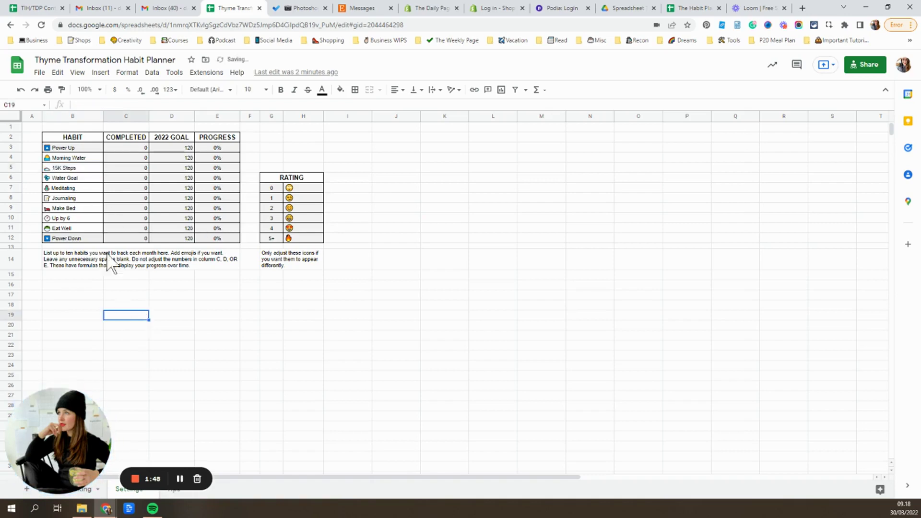
Step: Replace the Meditating habit in B7 with a book emoji and '15 Mins. Reading'
{"action": "double_click", "coordinate": [71, 188]}
{"action": "left_click_drag", "start_coordinate": [76, 188], "coordinate": [46, 190]}
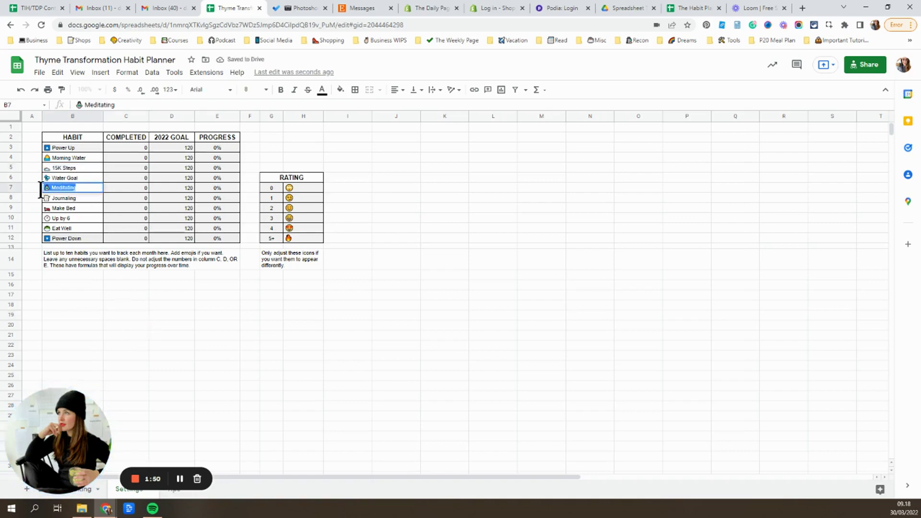
{"action": "key", "text": "BackSpace"}
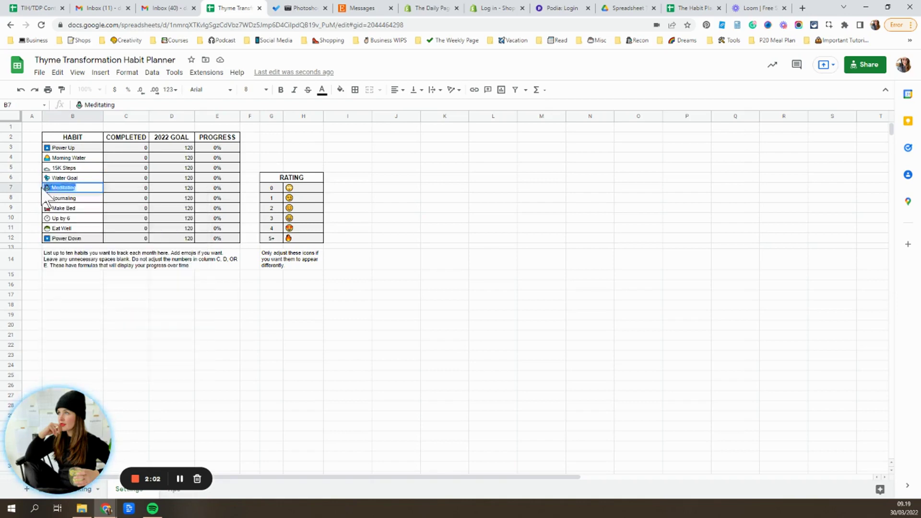
{"action": "key", "text": "super+period"}
{"action": "key", "text": "Return"}
{"action": "type", "text": "1"}
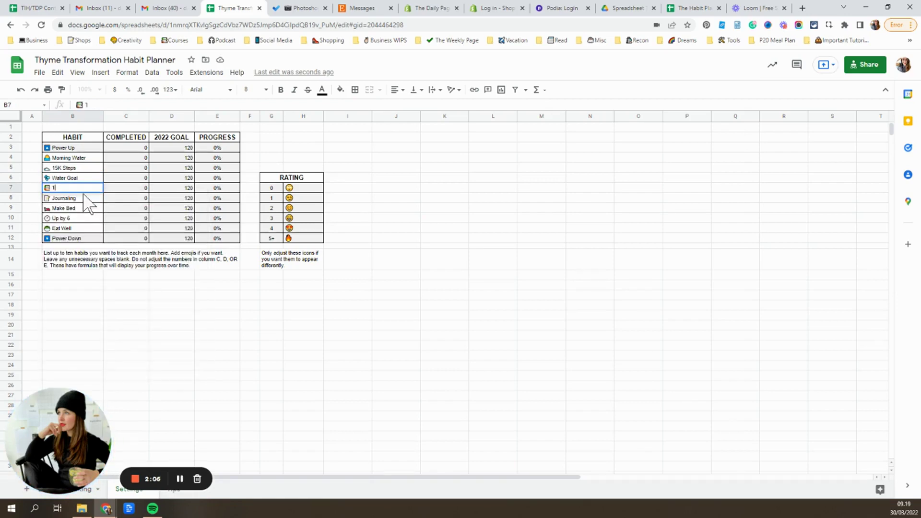
{"action": "type", "text": "5 Mins. Reading"}
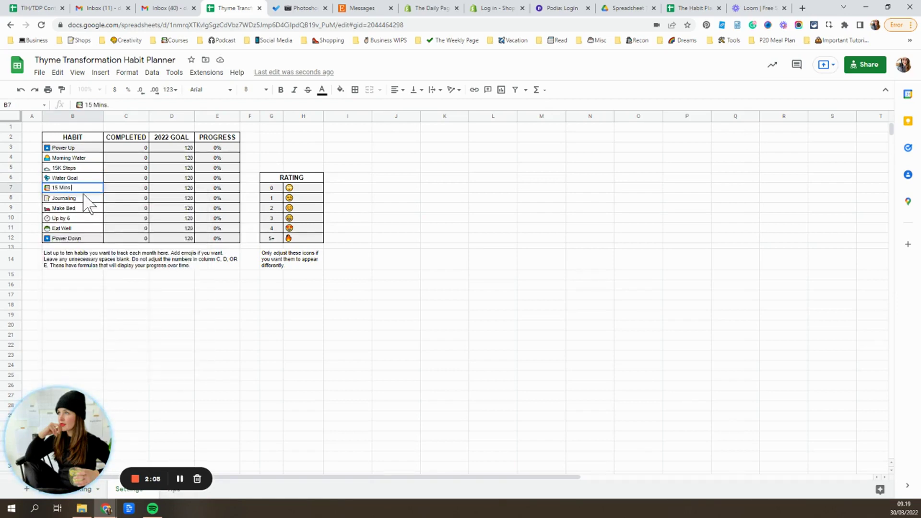
{"action": "left_click", "coordinate": [170, 304]}
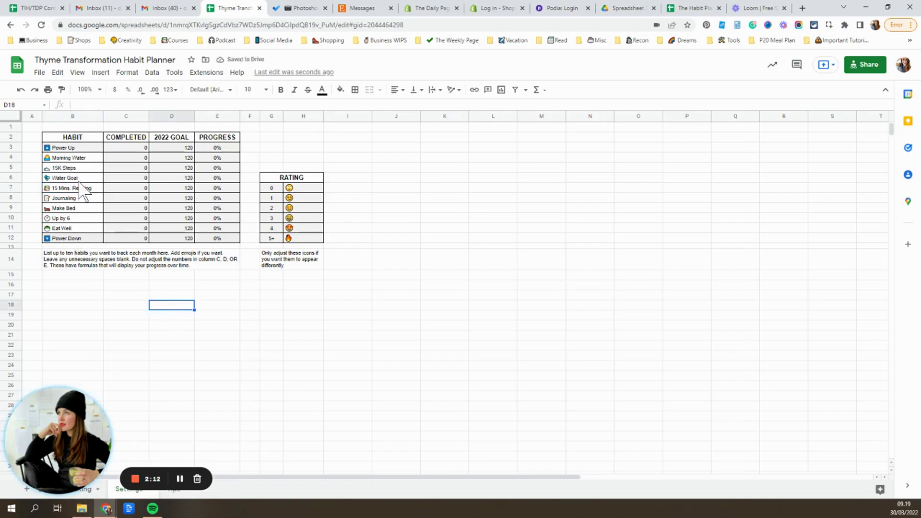
{"action": "mouse_move", "coordinate": [90, 490]}
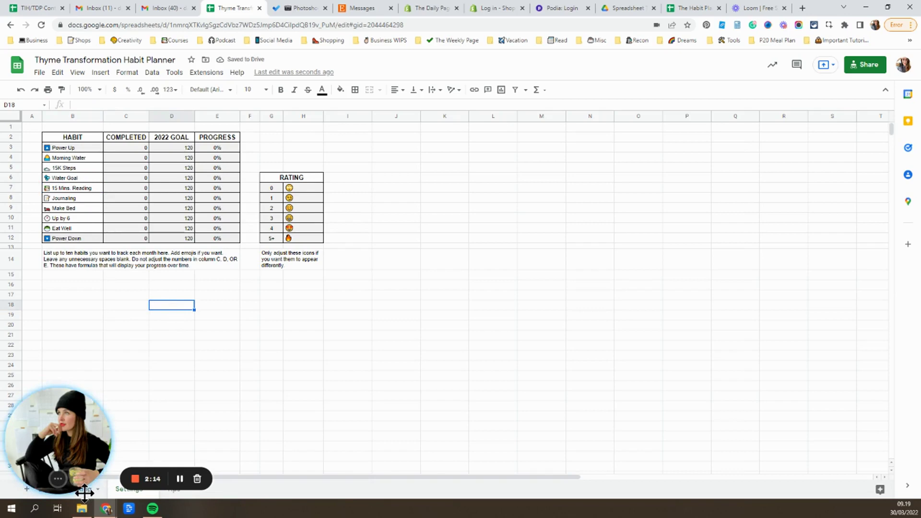
{"action": "left_click", "coordinate": [90, 491]}
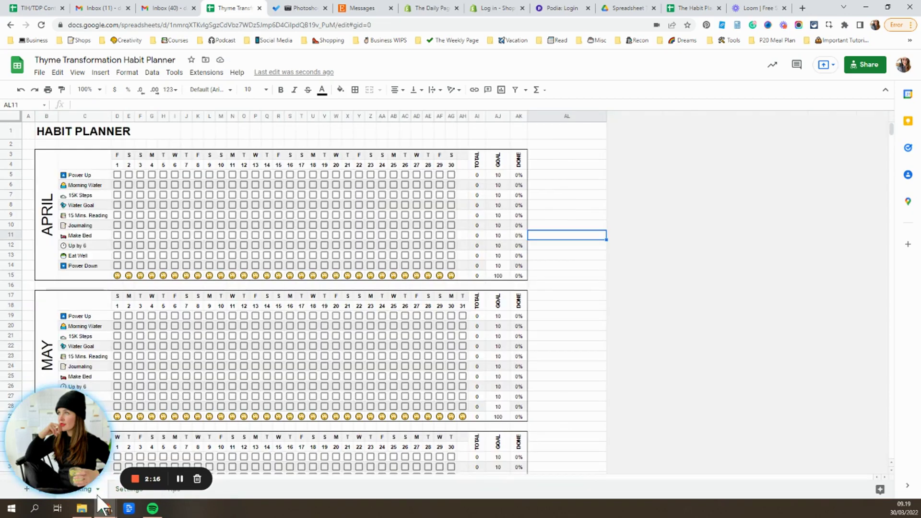
{"action": "left_click", "coordinate": [85, 196]}
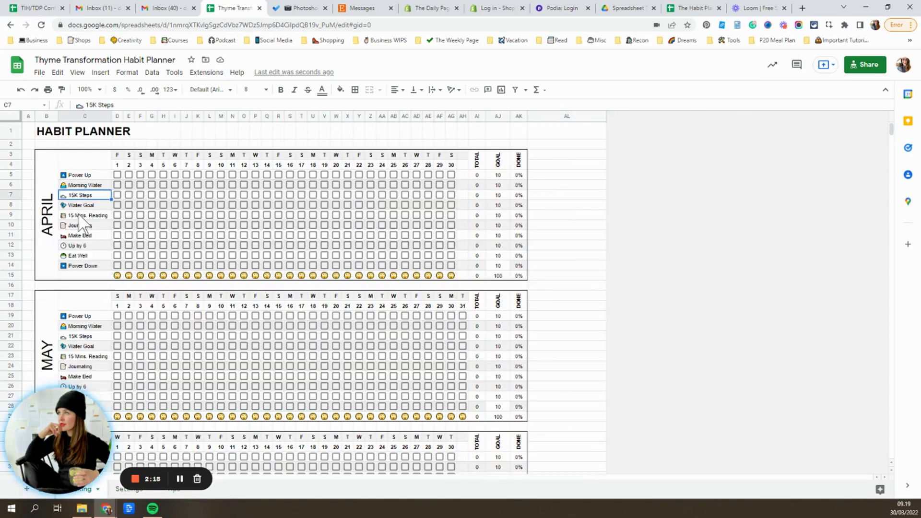
{"action": "left_click", "coordinate": [86, 216]}
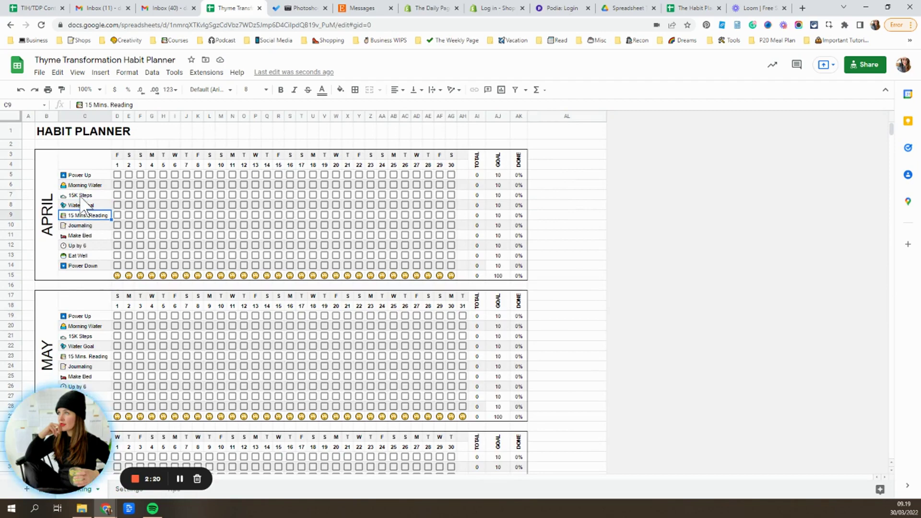
{"action": "left_click", "coordinate": [87, 197]}
{"action": "scroll", "coordinate": [84, 255], "scroll_direction": "down", "scroll_amount": 1}
{"action": "scroll", "coordinate": [102, 319], "scroll_direction": "down", "scroll_amount": 10}
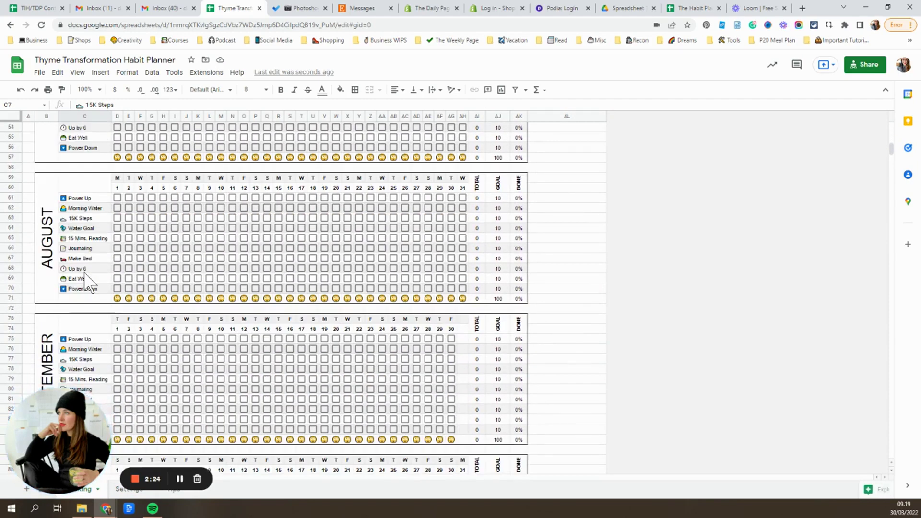
{"action": "left_click", "coordinate": [602, 204]}
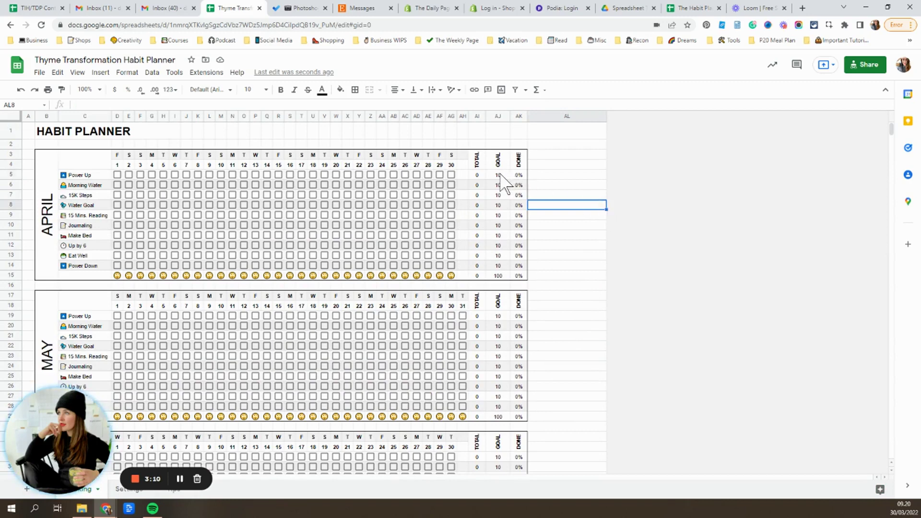
{"action": "left_click_drag", "start_coordinate": [500, 174], "coordinate": [501, 269]}
{"action": "left_click", "coordinate": [551, 194]}
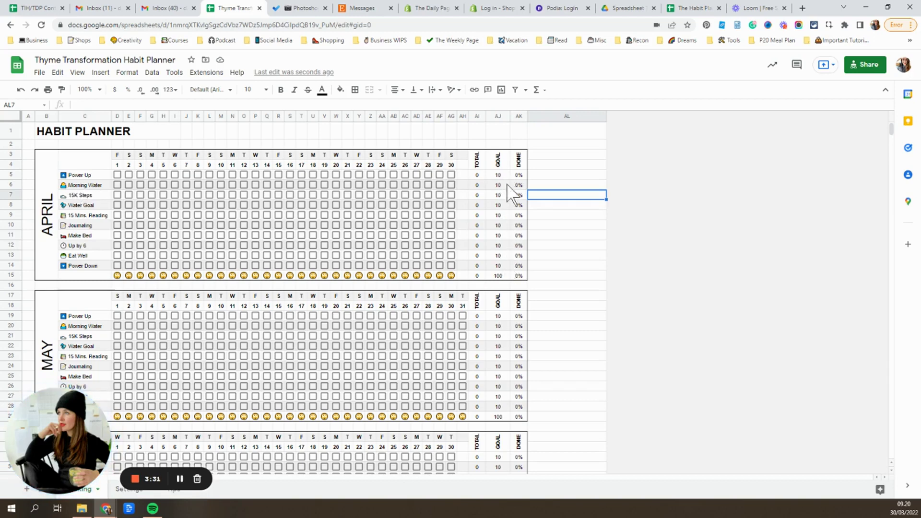
Step: Enter April goals: Morning Water 30, 15K Steps 15, 15 Mins. Reading 4, Make Bed 8, Eat Well 12
{"action": "left_click", "coordinate": [501, 186]}
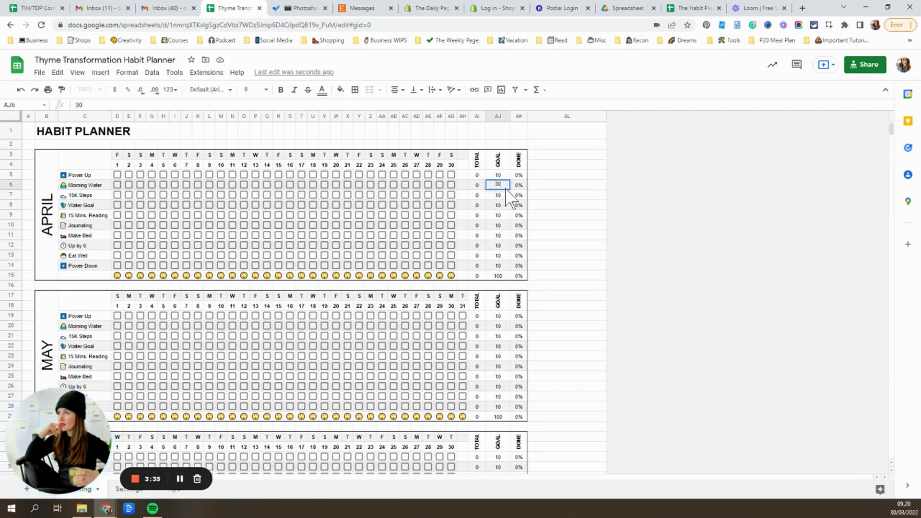
{"action": "key", "text": "Return"}
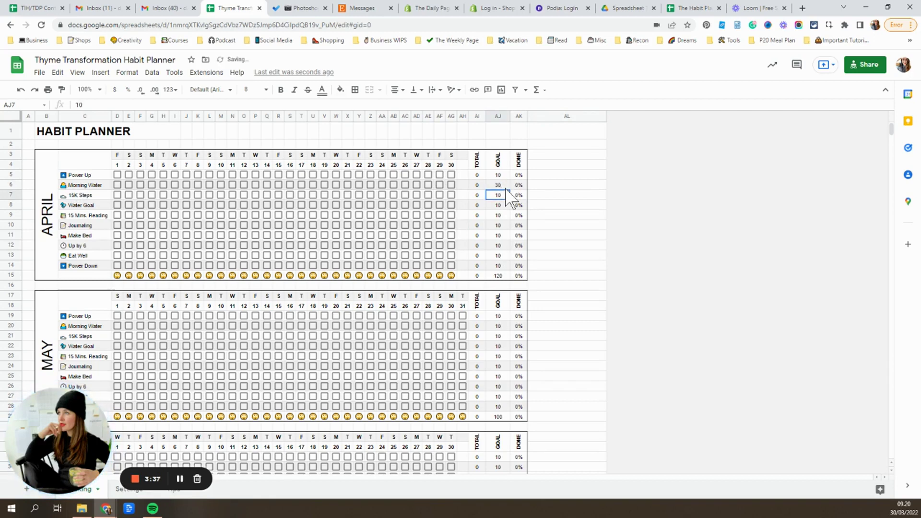
{"action": "type", "text": "15"}
{"action": "key", "text": "Return"}
{"action": "key", "text": "Down"}
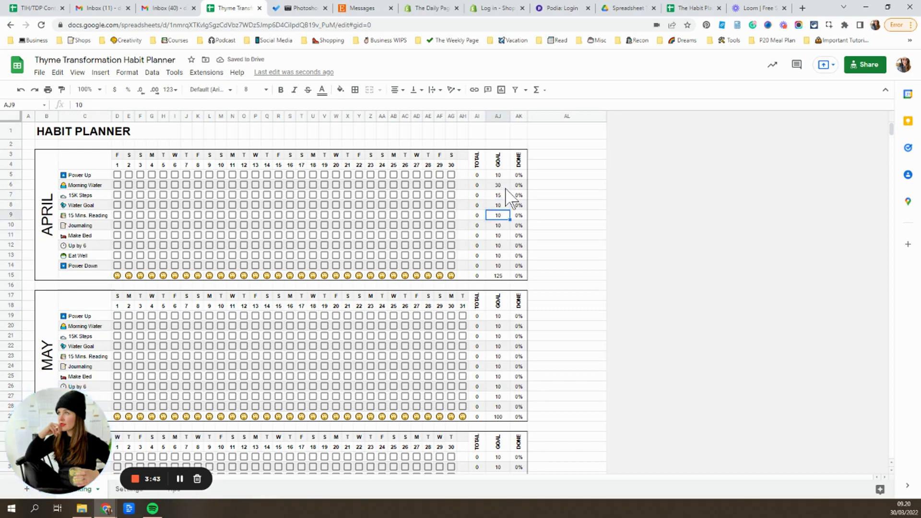
{"action": "key", "text": "Return"}
{"action": "key", "text": "Return"}
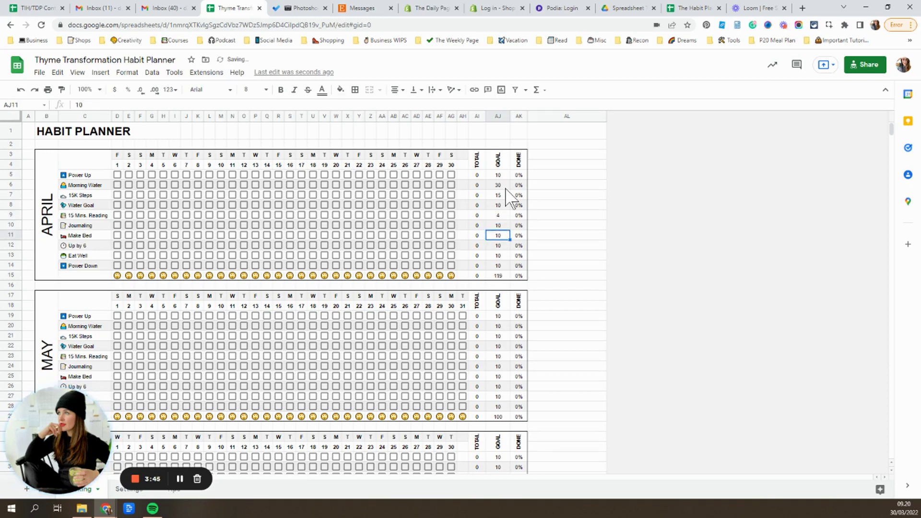
{"action": "type", "text": "8"}
{"action": "key", "text": "Return"}
{"action": "key", "text": "Return"}
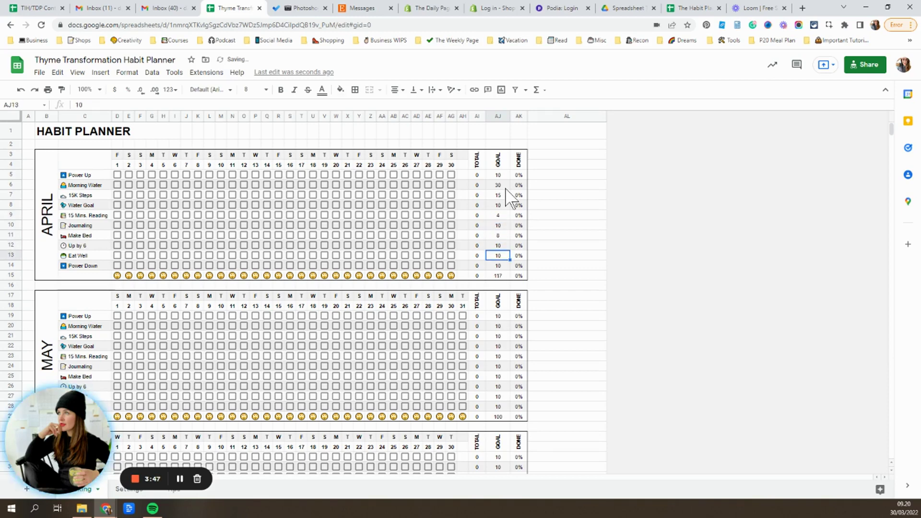
{"action": "type", "text": "12"}
{"action": "left_click", "coordinate": [590, 257]}
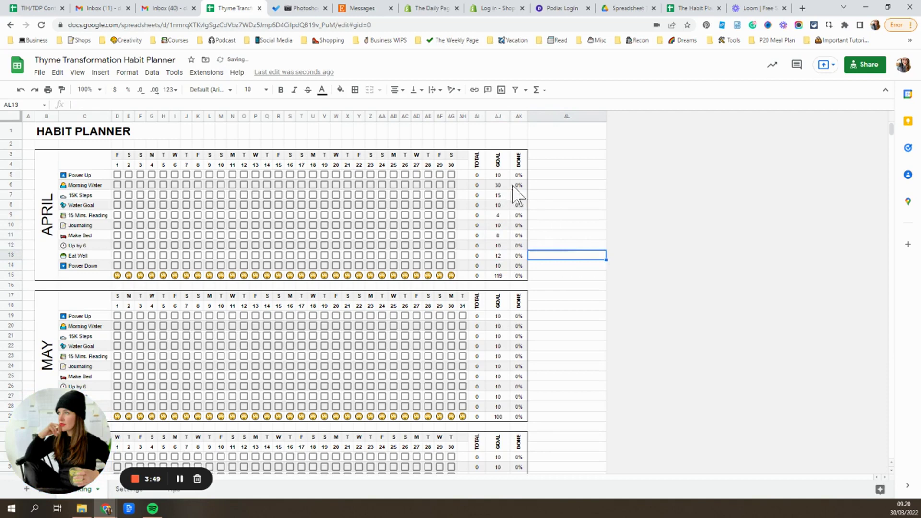
{"action": "left_click_drag", "start_coordinate": [498, 176], "coordinate": [498, 267]}
{"action": "key", "text": "ctrl+c"}
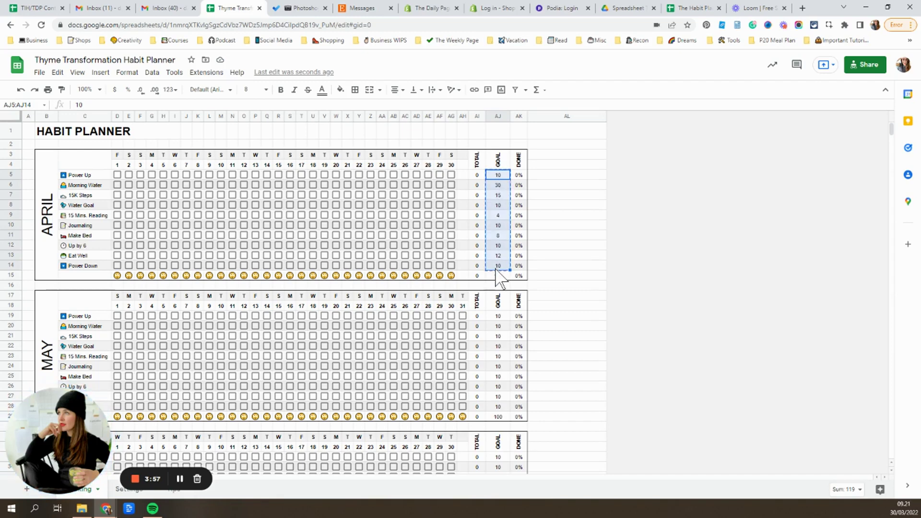
Step: Paste April's copied goal values into the GOAL columns for May, June, July and August
{"action": "left_click_drag", "start_coordinate": [498, 316], "coordinate": [504, 473]}
{"action": "key", "text": "ctrl+v"}
{"action": "scroll", "coordinate": [498, 412], "scroll_direction": "down", "scroll_amount": 2}
{"action": "scroll", "coordinate": [502, 422], "scroll_direction": "down", "scroll_amount": 3}
{"action": "key", "text": "ctrl+v"}
{"action": "scroll", "coordinate": [528, 384], "scroll_direction": "down", "scroll_amount": 4}
{"action": "key", "text": "ctrl+v"}
{"action": "left_click", "coordinate": [498, 389]}
{"action": "key", "text": "ctrl+v"}
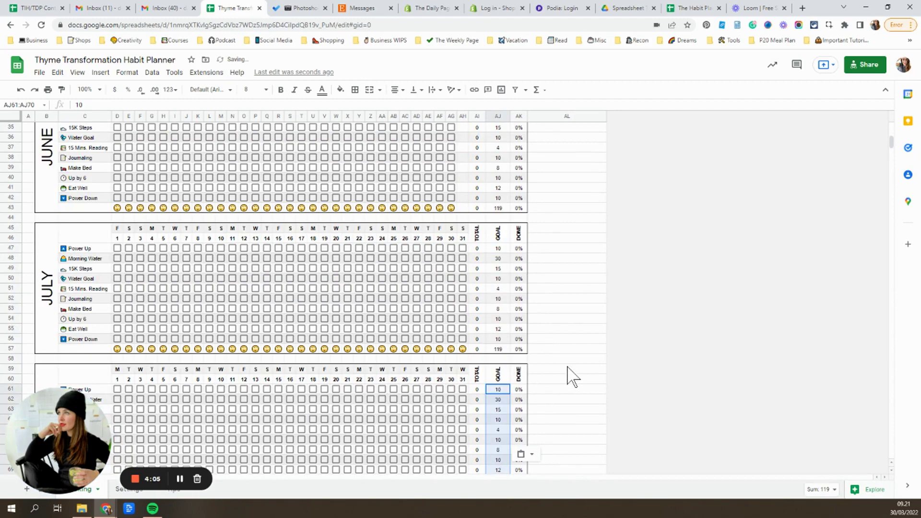
{"action": "scroll", "coordinate": [569, 376], "scroll_direction": "up", "scroll_amount": 4}
{"action": "scroll", "coordinate": [577, 376], "scroll_direction": "down", "scroll_amount": 8}
{"action": "scroll", "coordinate": [576, 379], "scroll_direction": "up", "scroll_amount": 6}
{"action": "scroll", "coordinate": [577, 379], "scroll_direction": "up", "scroll_amount": 8}
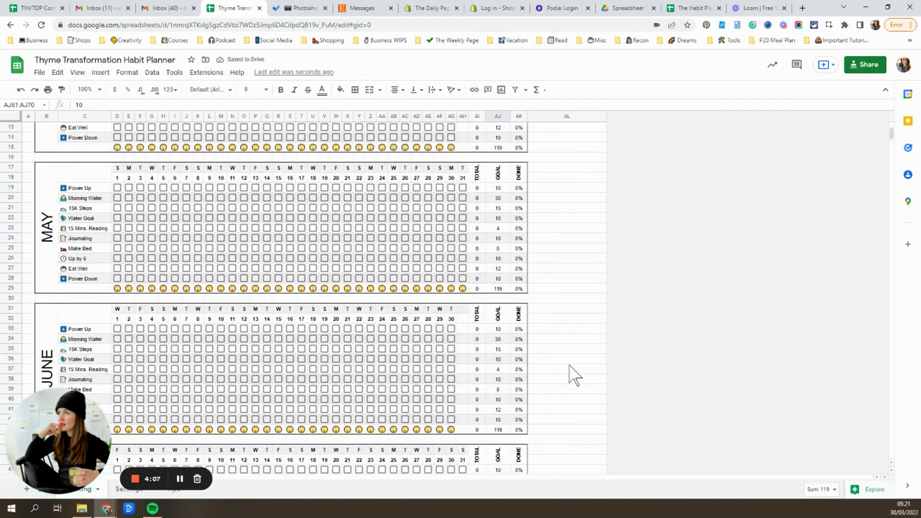
{"action": "left_click", "coordinate": [602, 207]}
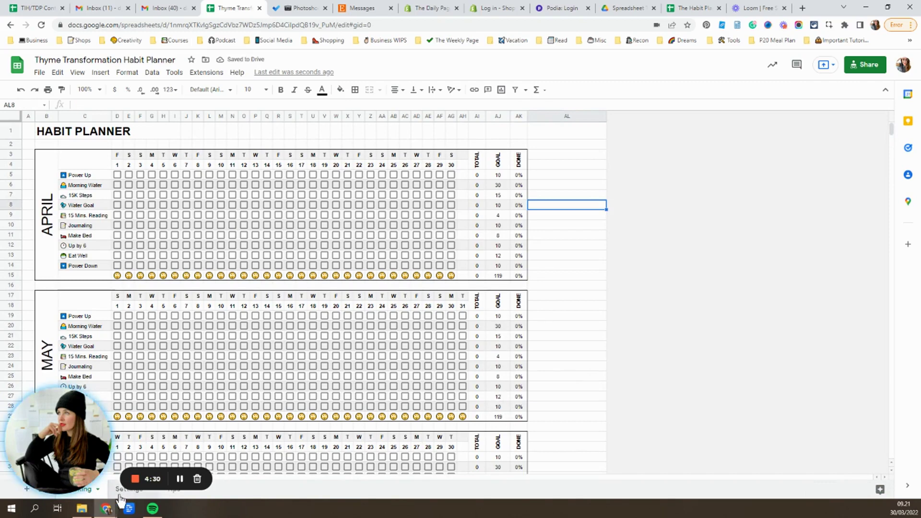
{"action": "left_click", "coordinate": [120, 494]}
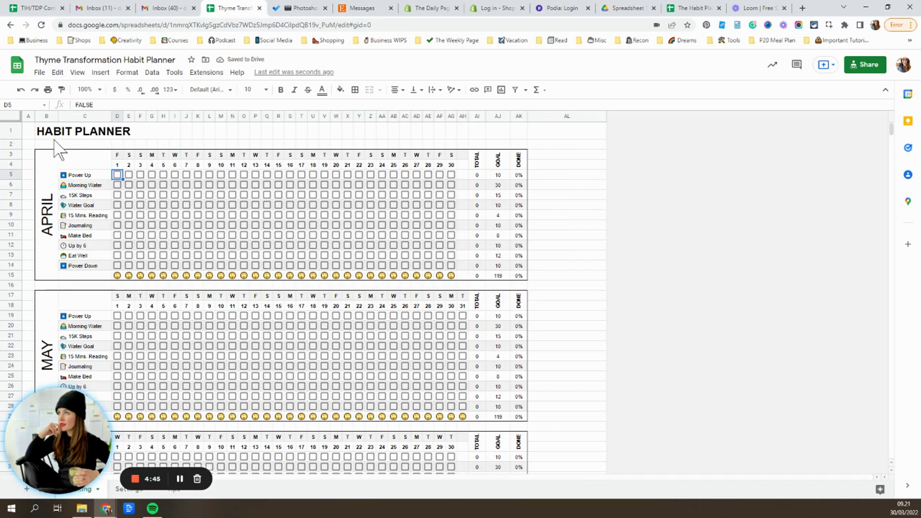
Step: Tick April 1 and April 2 boxes for habits like Power Up, Morning Water and Eat Well
{"action": "left_click", "coordinate": [117, 175]}
{"action": "left_click", "coordinate": [117, 185]}
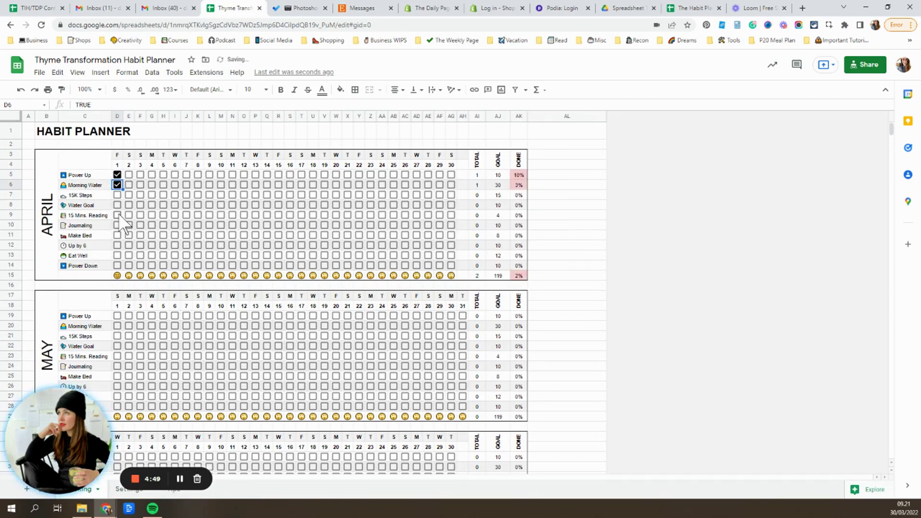
{"action": "left_click", "coordinate": [117, 215]}
{"action": "left_click", "coordinate": [117, 225]}
{"action": "left_click", "coordinate": [117, 256]}
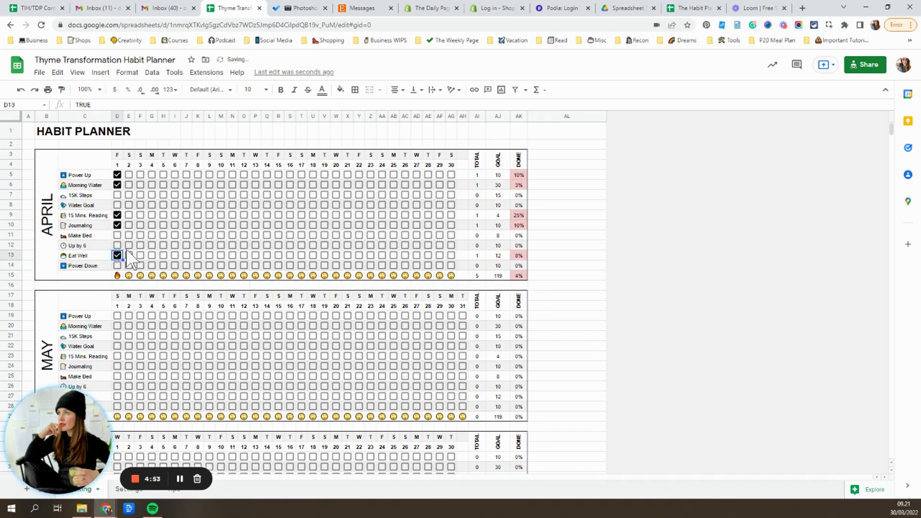
{"action": "left_click", "coordinate": [128, 185]}
{"action": "left_click", "coordinate": [128, 194]}
{"action": "left_click", "coordinate": [129, 204]}
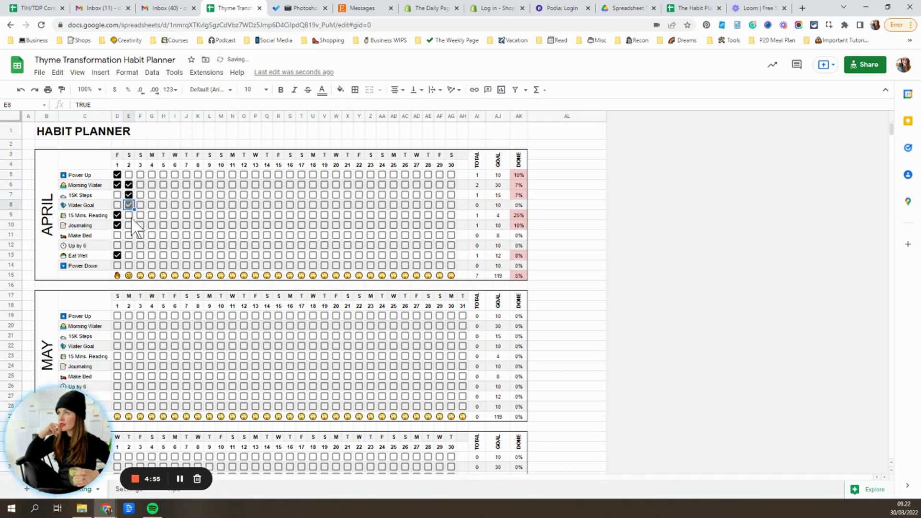
{"action": "left_click", "coordinate": [128, 235]}
{"action": "left_click", "coordinate": [129, 245]}
{"action": "left_click", "coordinate": [129, 256]}
Step: Tick Morning Water for April 4–8, then undo those ticks
{"action": "left_click", "coordinate": [152, 184]}
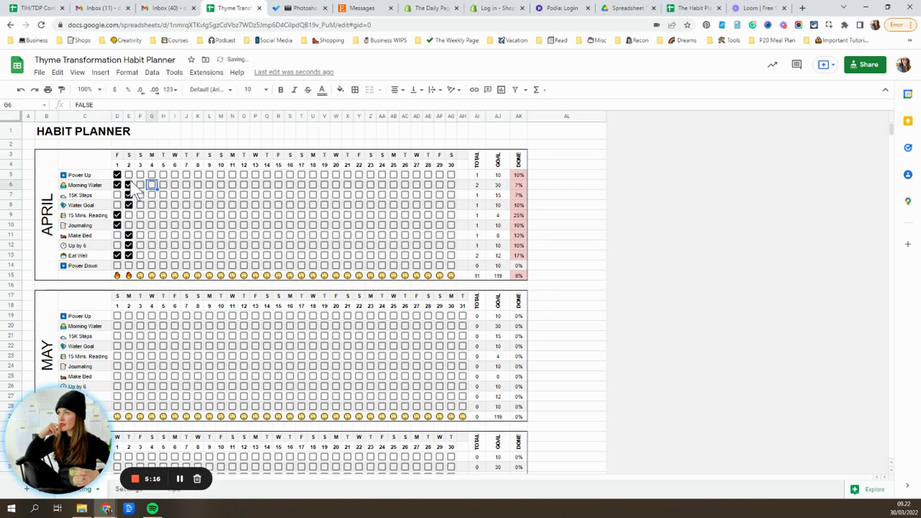
{"action": "left_click", "coordinate": [152, 185]}
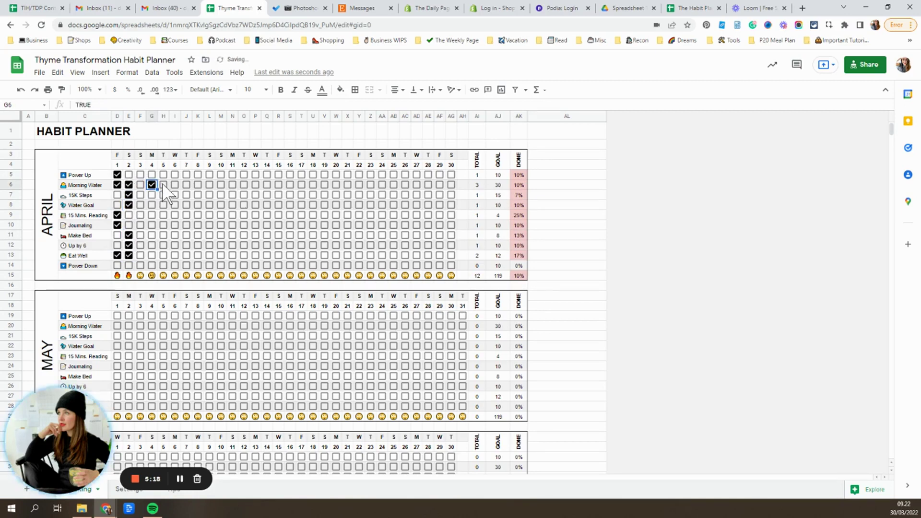
{"action": "left_click", "coordinate": [164, 185]}
{"action": "left_click", "coordinate": [175, 184]}
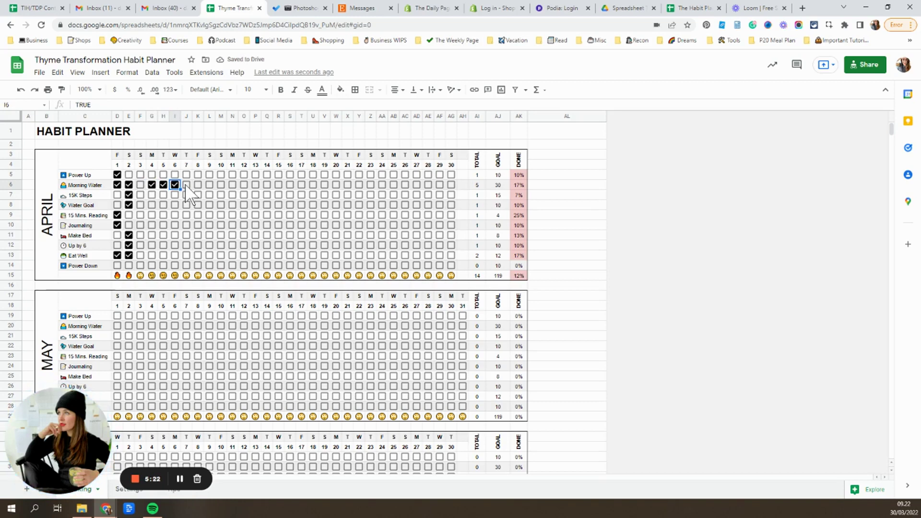
{"action": "left_click", "coordinate": [186, 185]}
{"action": "left_click", "coordinate": [197, 184]}
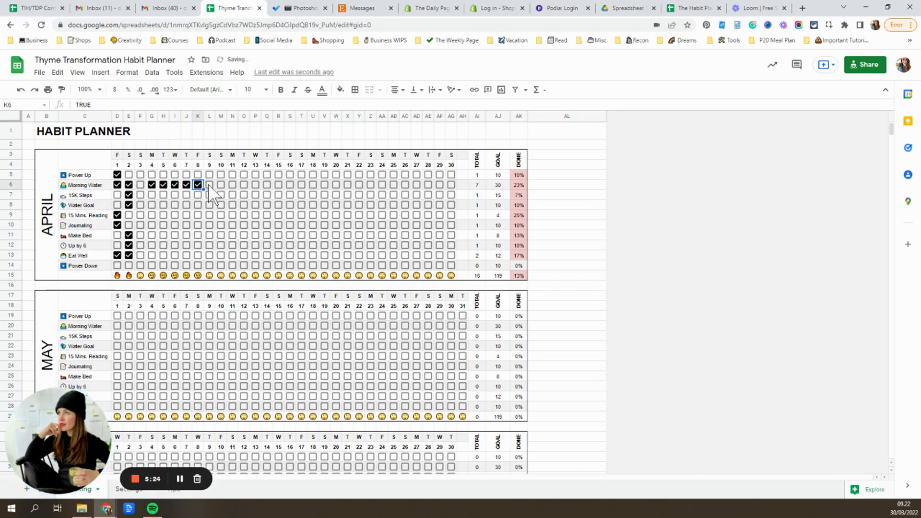
{"action": "key", "text": "ctrl+z"}
{"action": "key", "text": "ctrl+z"}
{"action": "key", "text": "ctrl+z"}
{"action": "key", "text": "ctrl+z"}
{"action": "key", "text": "ctrl+z"}
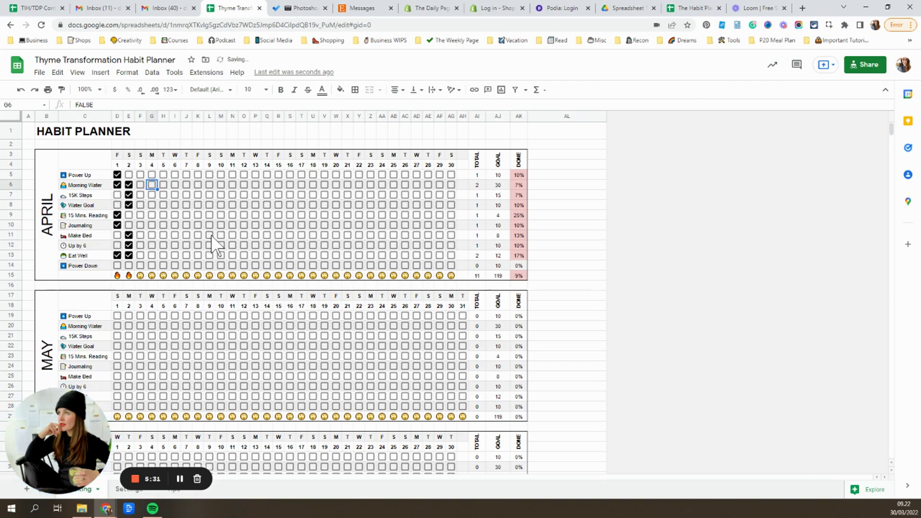
Step: Tick Make Bed for every April day from 5 through 17
{"action": "left_click", "coordinate": [163, 235]}
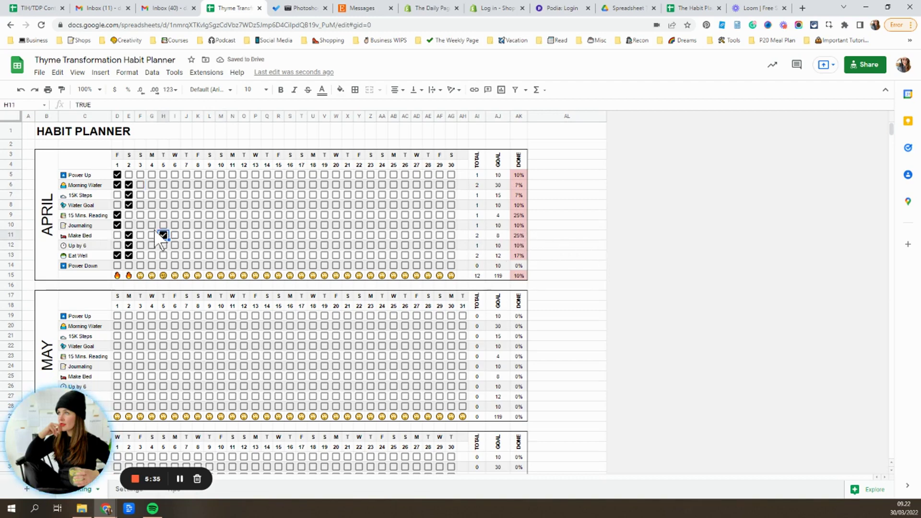
{"action": "left_click", "coordinate": [175, 235]}
{"action": "left_click", "coordinate": [186, 235]}
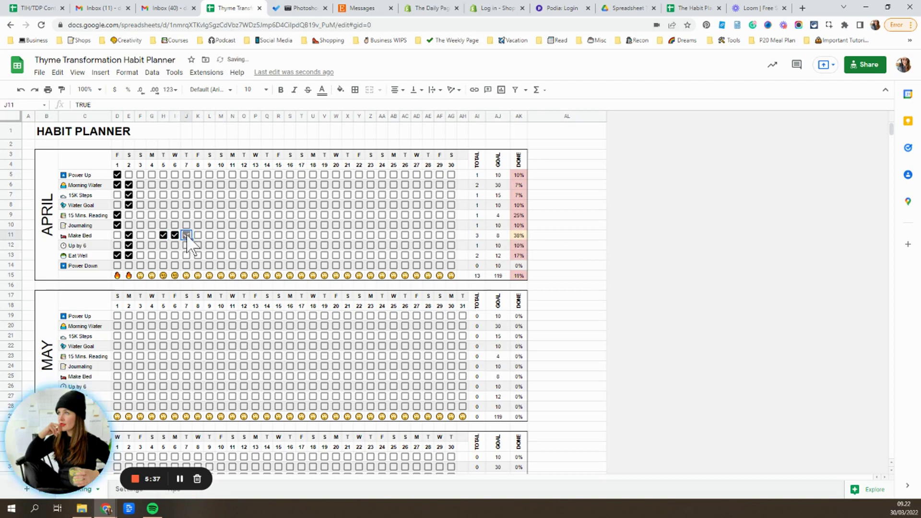
{"action": "left_click", "coordinate": [198, 235]}
{"action": "left_click", "coordinate": [209, 235]}
{"action": "left_click", "coordinate": [221, 235]}
{"action": "left_click", "coordinate": [232, 235]}
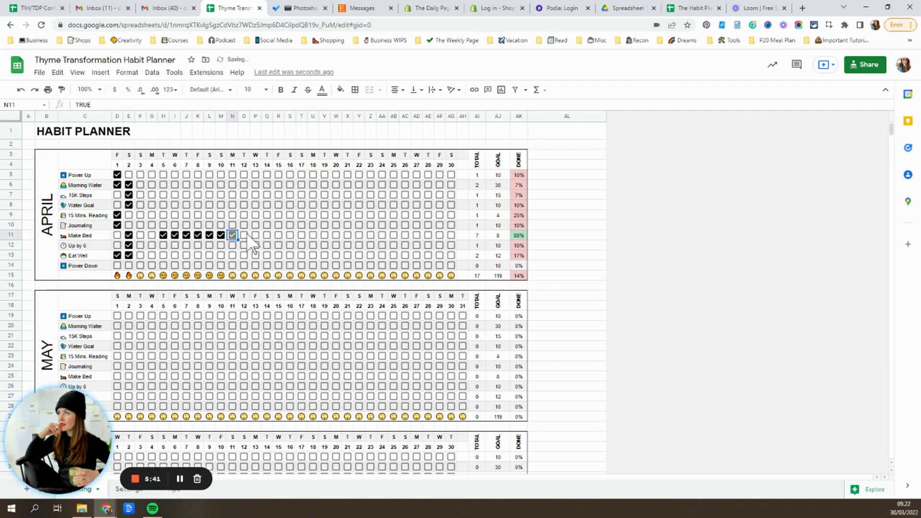
{"action": "left_click", "coordinate": [244, 235]}
{"action": "left_click", "coordinate": [256, 235]}
{"action": "left_click", "coordinate": [267, 235]}
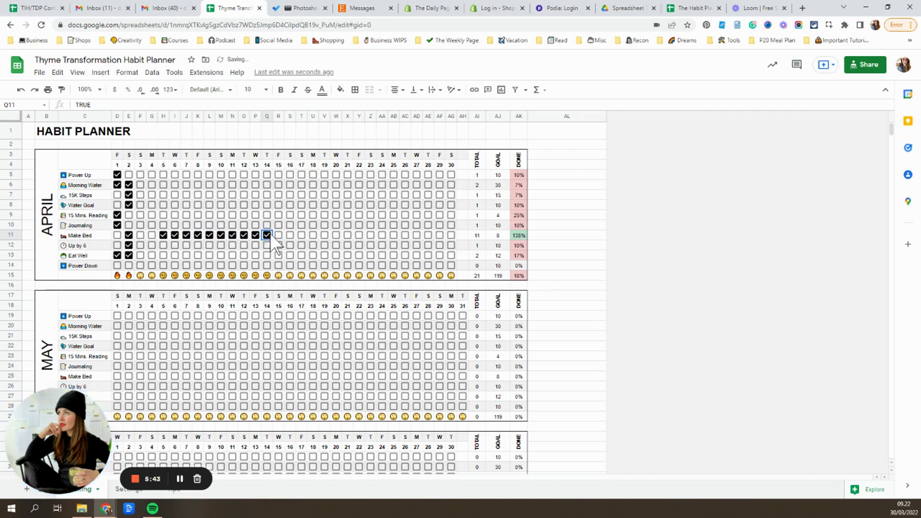
{"action": "left_click", "coordinate": [278, 235]}
{"action": "left_click", "coordinate": [290, 235]}
{"action": "left_click", "coordinate": [301, 235]}
{"action": "left_click", "coordinate": [124, 490]}
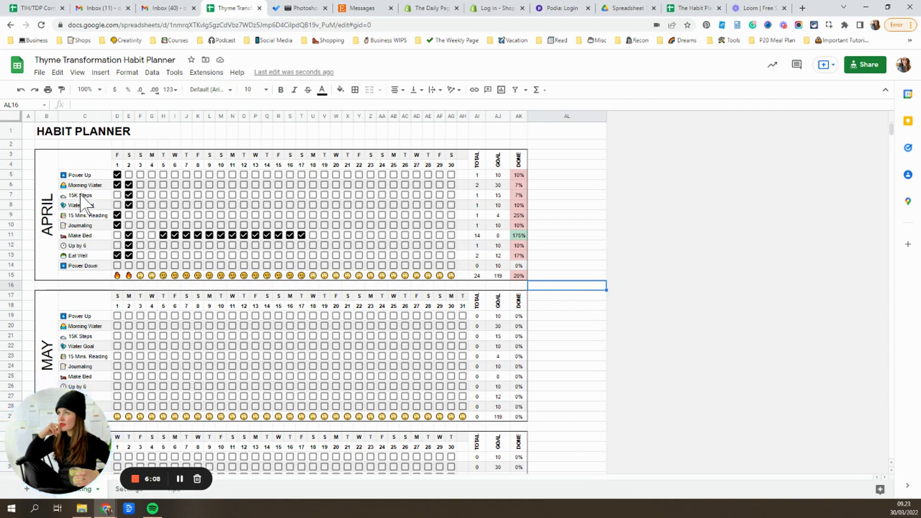
{"action": "scroll", "coordinate": [81, 195], "scroll_direction": "down", "scroll_amount": 1}
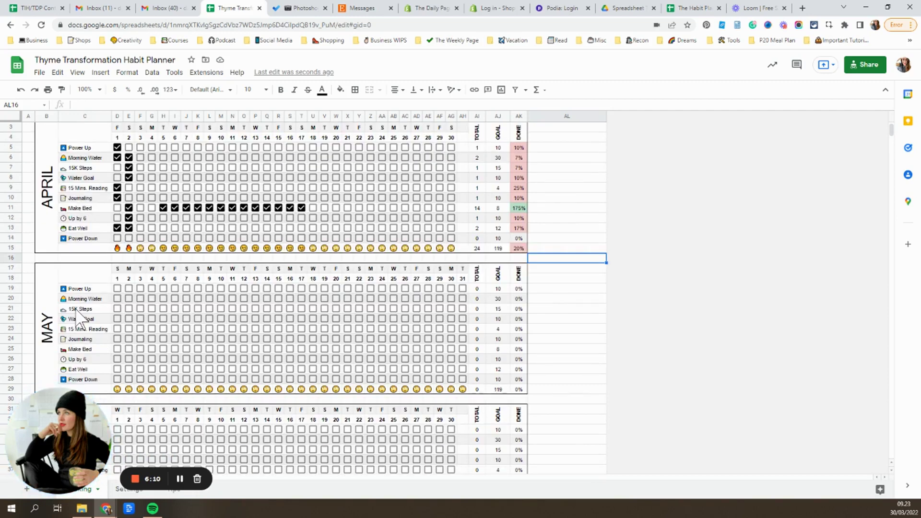
{"action": "left_click", "coordinate": [75, 309]}
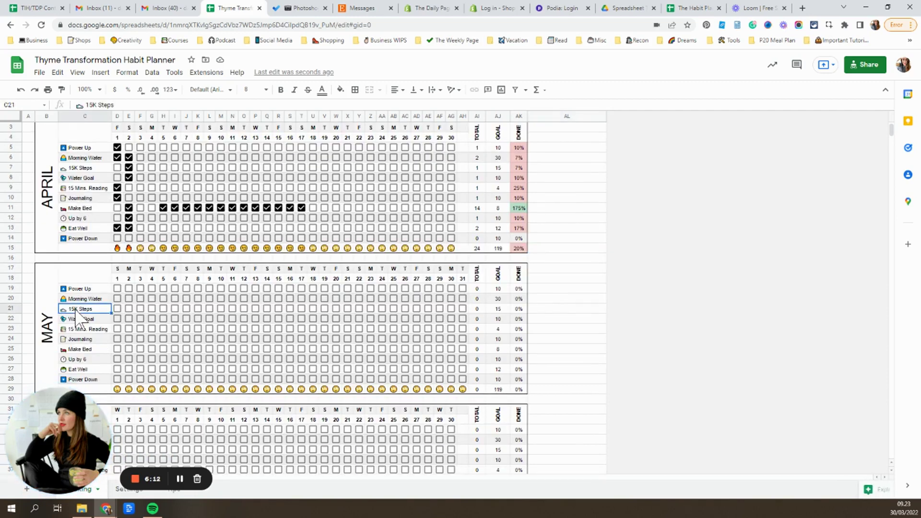
{"action": "left_click", "coordinate": [121, 489]}
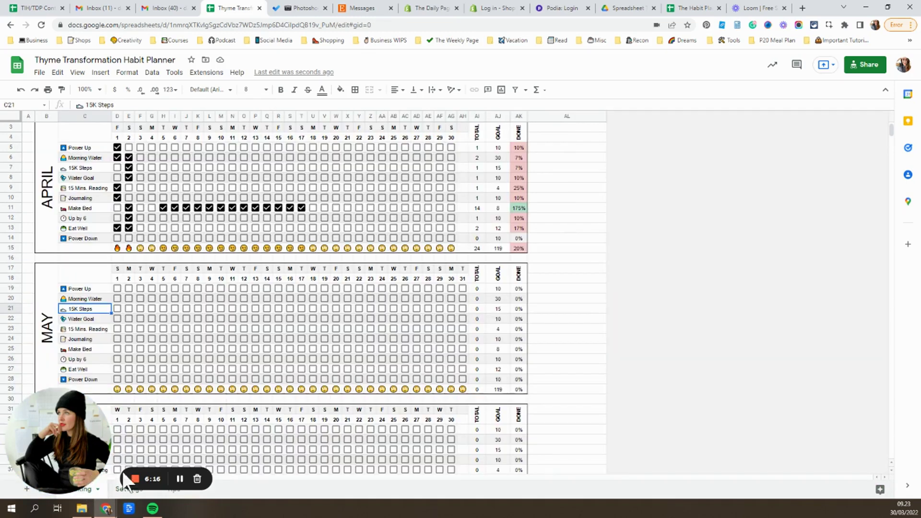
{"action": "left_click", "coordinate": [87, 489]}
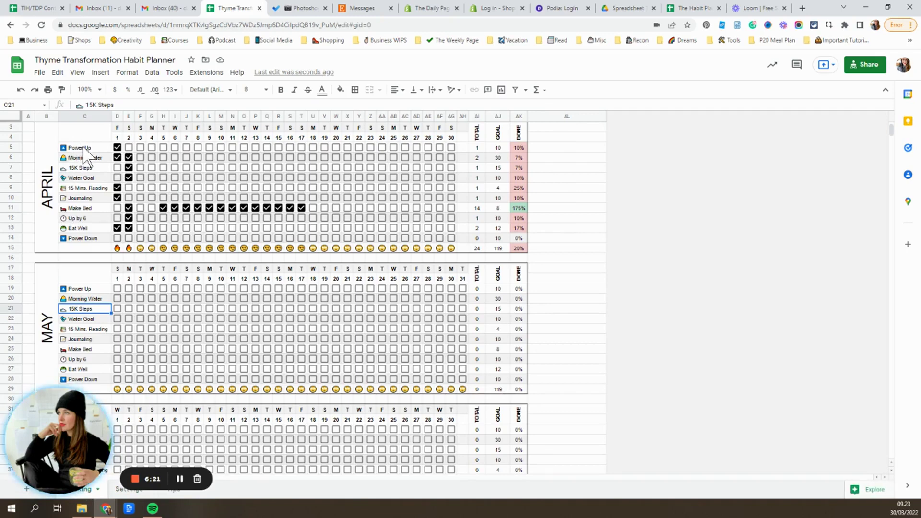
Step: Replace April's habit names in C5:C14 with plain values via Paste special > Values only
{"action": "left_click_drag", "start_coordinate": [84, 149], "coordinate": [87, 242]}
{"action": "key", "text": "super+c"}
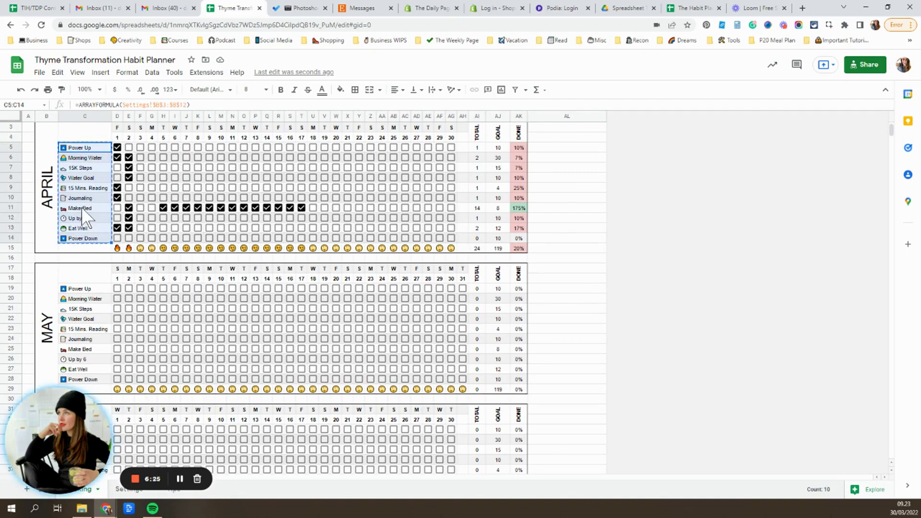
{"action": "key", "text": "Delete"}
{"action": "right_click", "coordinate": [67, 150]}
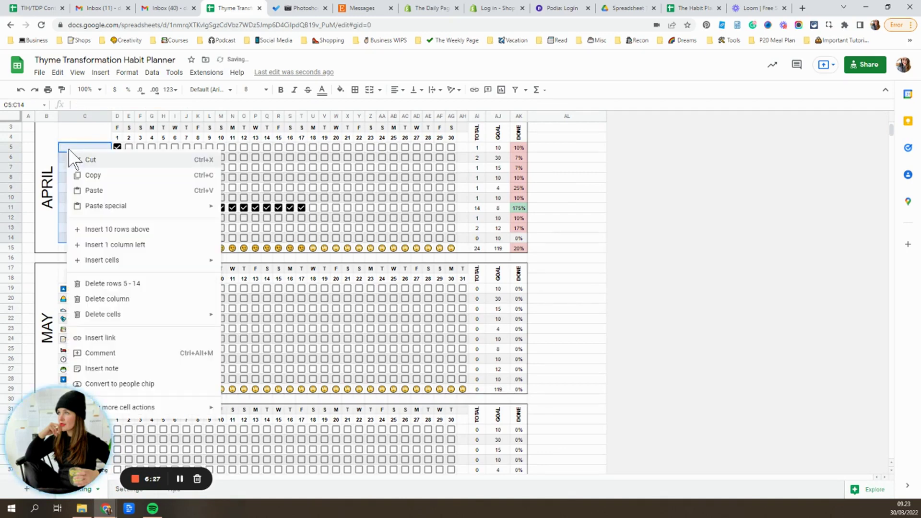
{"action": "mouse_move", "coordinate": [178, 211]}
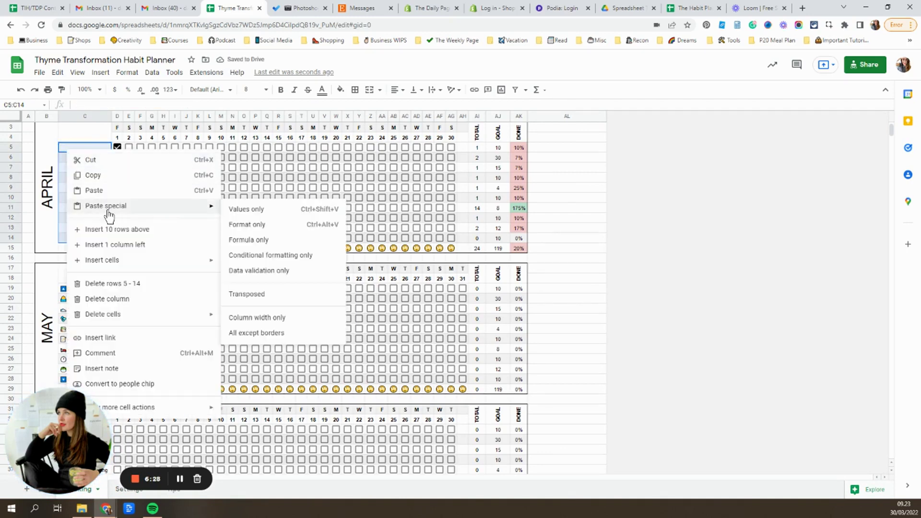
{"action": "left_click", "coordinate": [240, 210]}
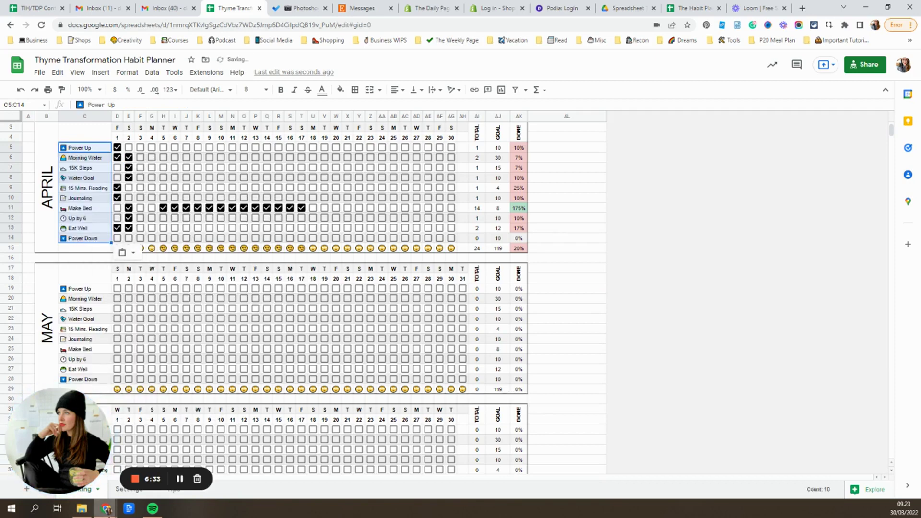
{"action": "left_click", "coordinate": [127, 496]}
Step: Rename the 15K Steps habit to 20K Steps and confirm April still shows 15K Steps
{"action": "double_click", "coordinate": [62, 158]}
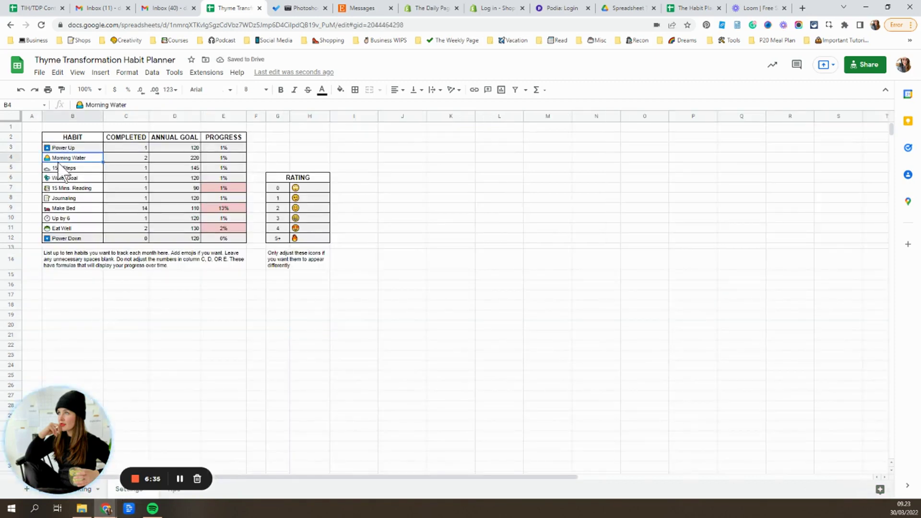
{"action": "double_click", "coordinate": [58, 168]}
{"action": "left_click_drag", "start_coordinate": [77, 168], "coordinate": [58, 168]}
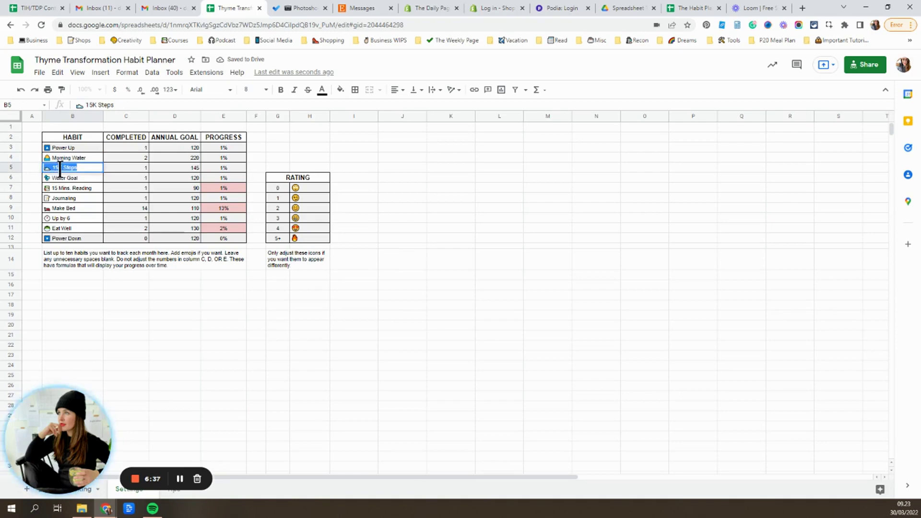
{"action": "key", "text": "Escape"}
{"action": "left_click", "coordinate": [206, 336]}
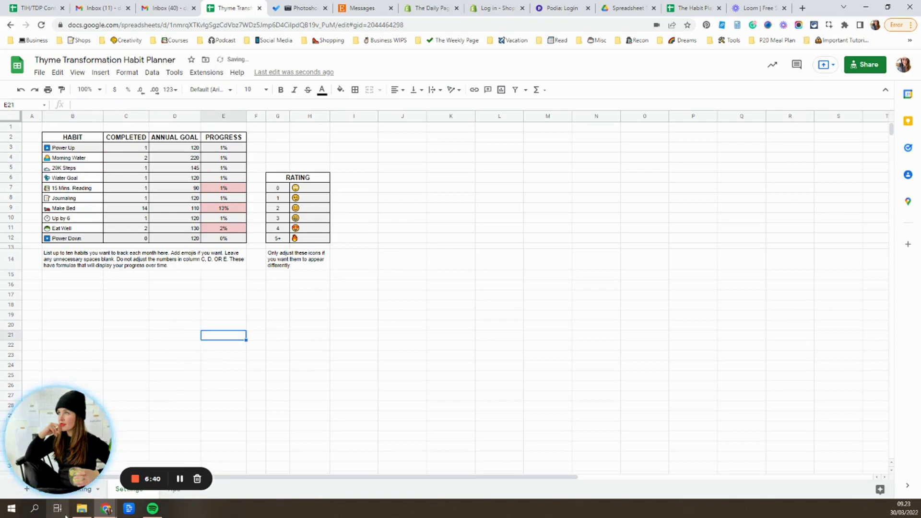
{"action": "left_click", "coordinate": [72, 489]}
{"action": "scroll", "coordinate": [84, 319], "scroll_direction": "down", "scroll_amount": 5}
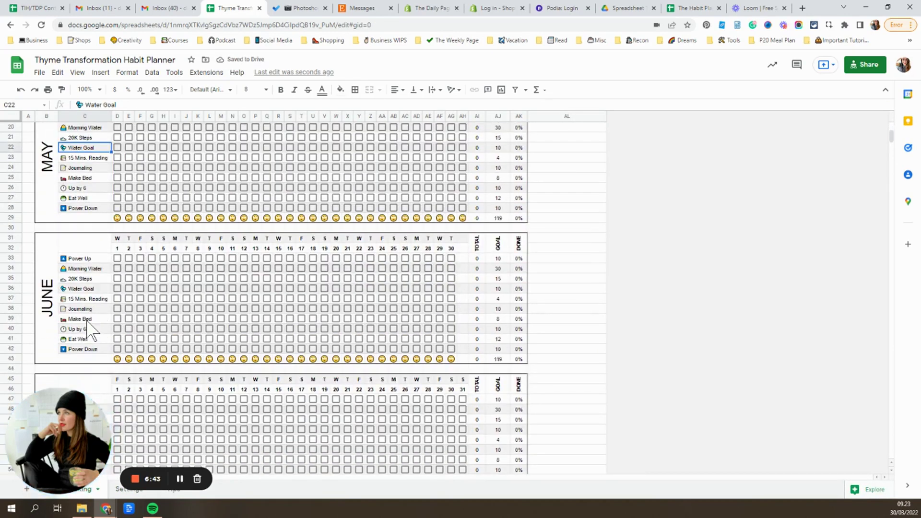
{"action": "scroll", "coordinate": [89, 326], "scroll_direction": "up", "scroll_amount": 7}
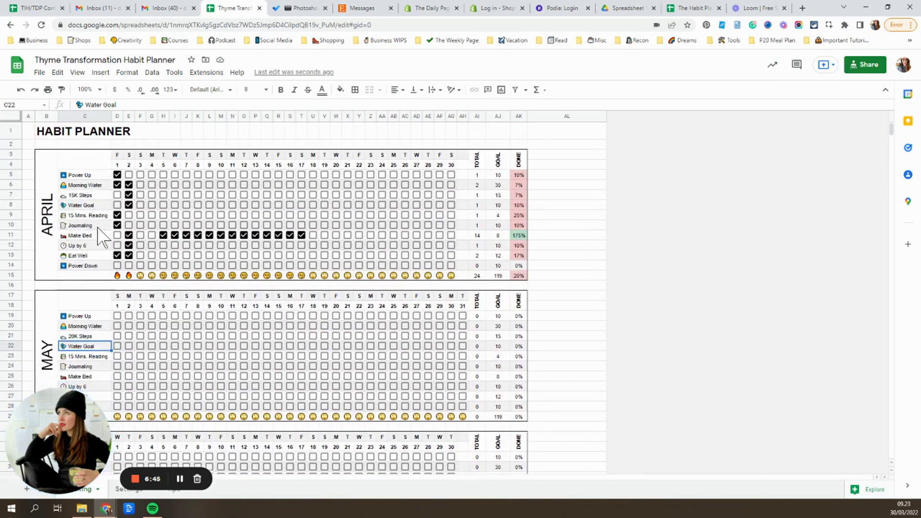
{"action": "left_click", "coordinate": [557, 227]}
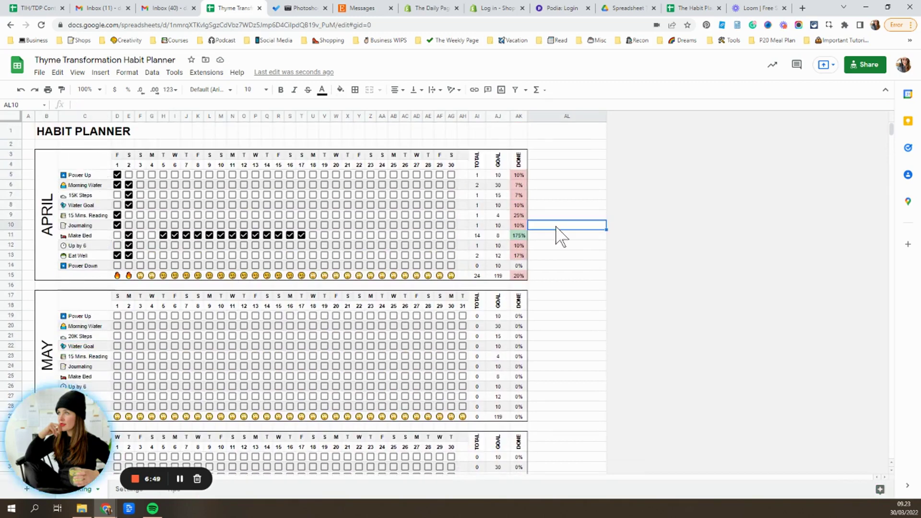